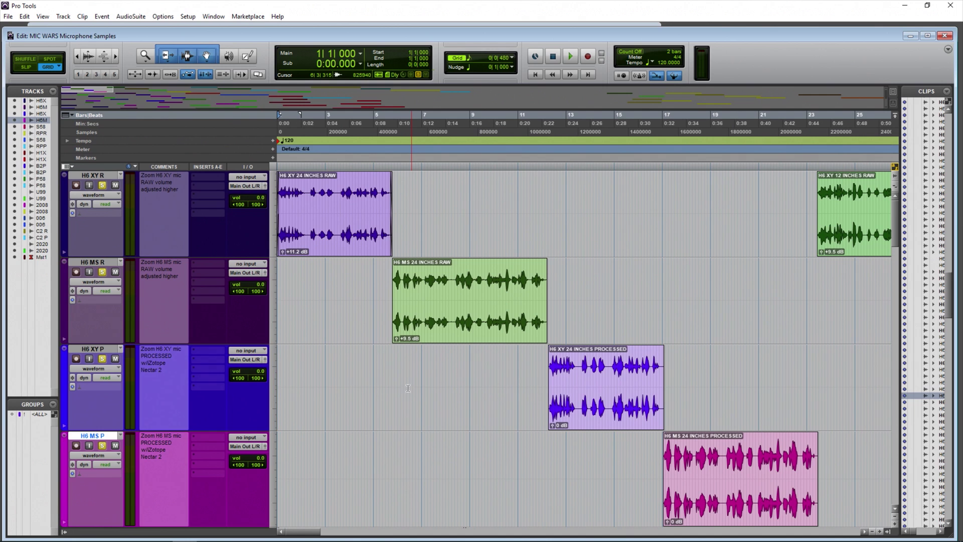
# Step: Examine the Gate, De-Esser, Compressors, Limiter and EQ modules of the Nectar 2 plug-in in its Advanced view
pyautogui.click(581, 398)
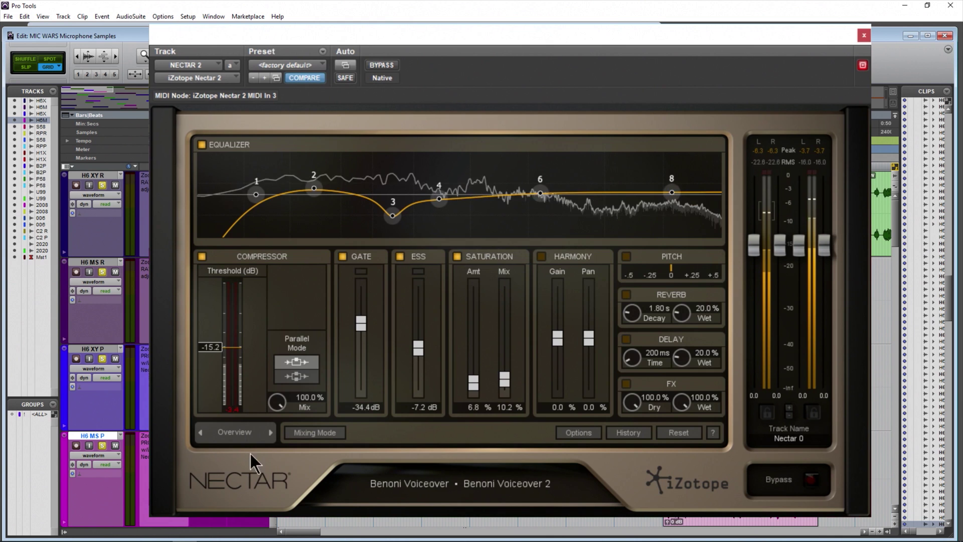
pyautogui.click(237, 435)
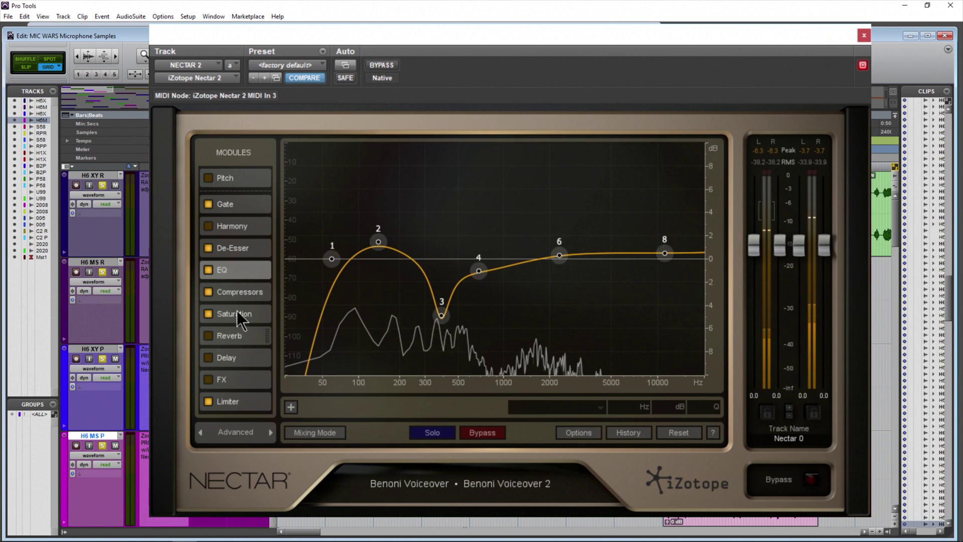
pyautogui.click(231, 205)
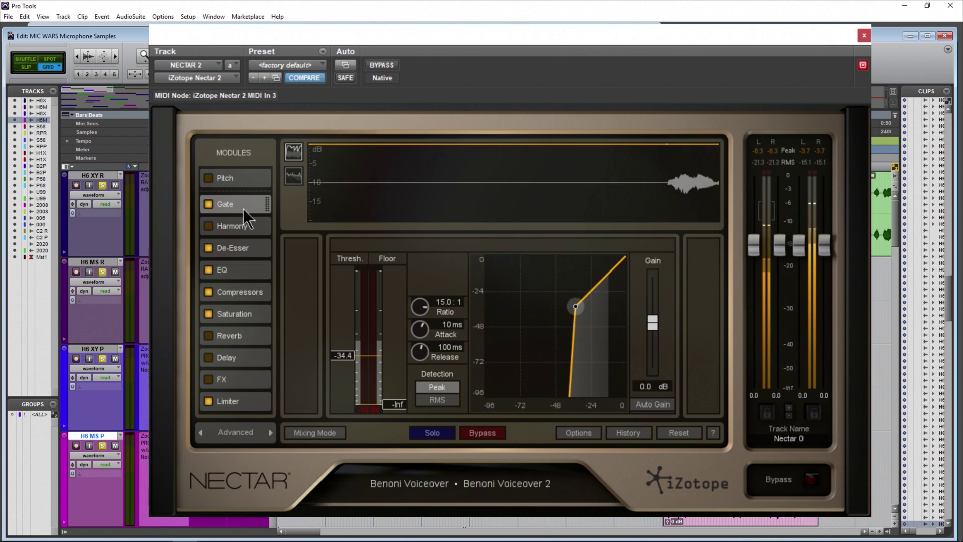
pyautogui.click(243, 245)
pyautogui.click(252, 291)
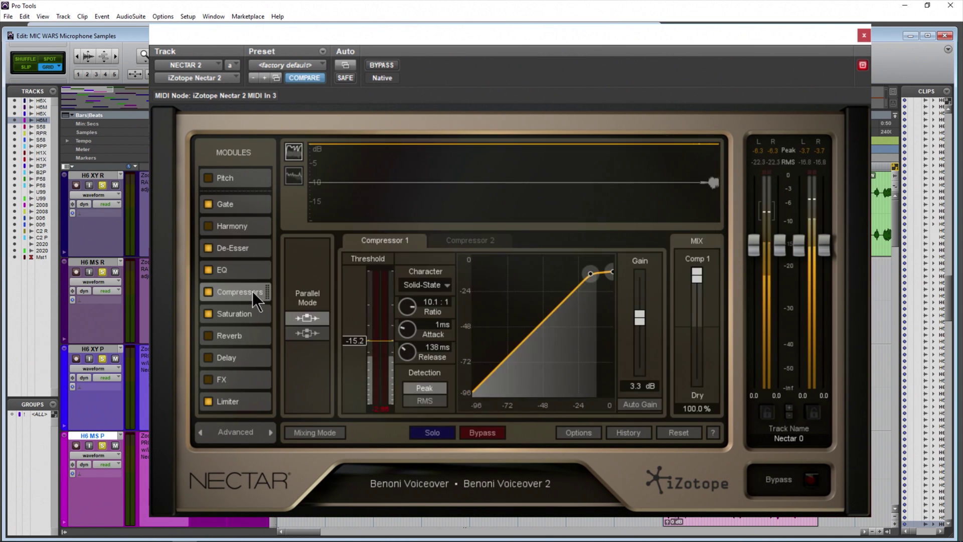
pyautogui.click(249, 404)
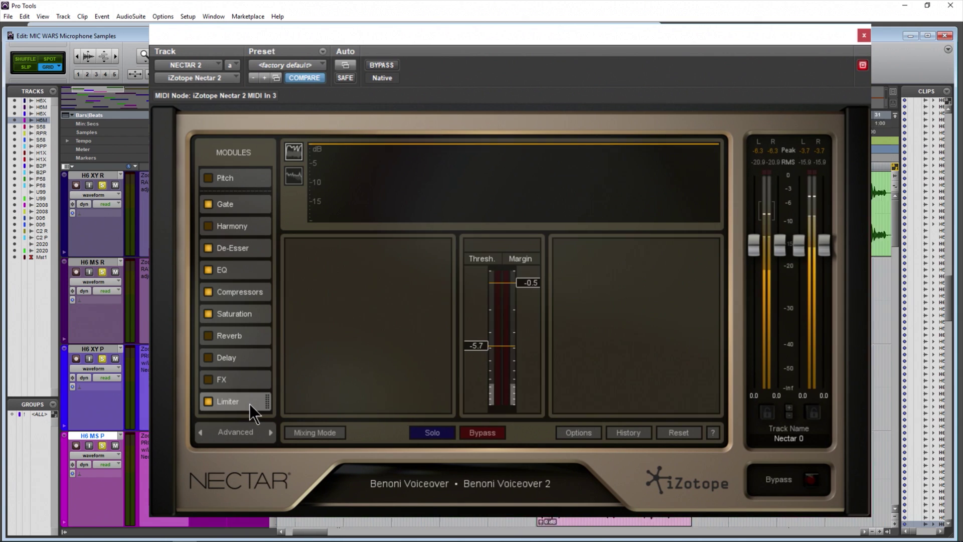
pyautogui.click(236, 269)
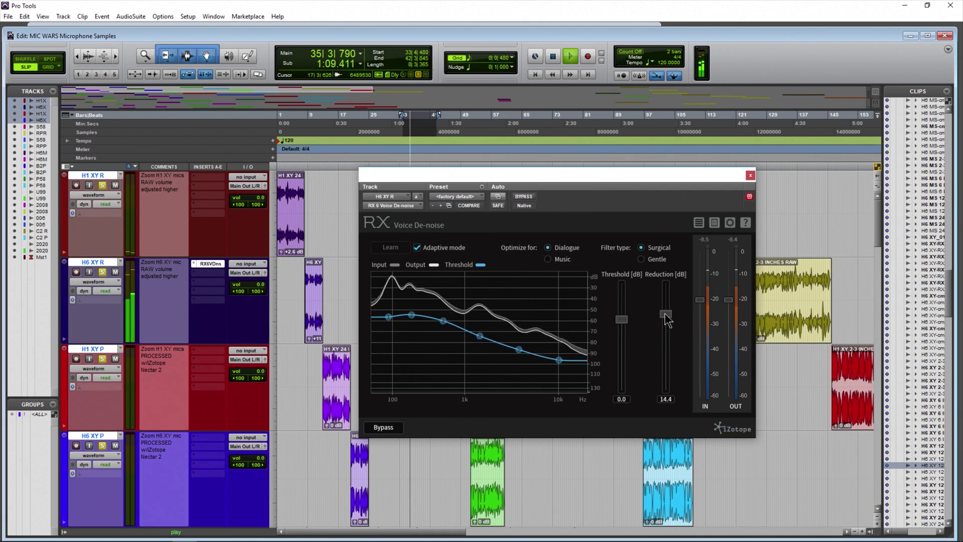
# Step: Adjust the RX Voice De-noise settings on the H6 XY R track
pyautogui.moveTo(665, 313); pyautogui.dragTo(622, 316)
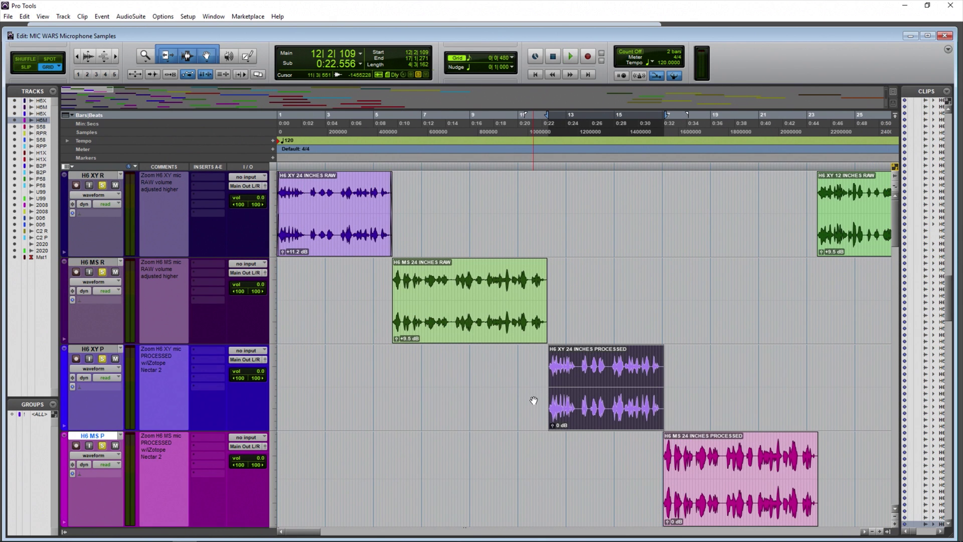
# Step: Lower the clip gain of the H6 MS 24 INCHES RAW clip to +0.9 dB
pyautogui.click(471, 331)
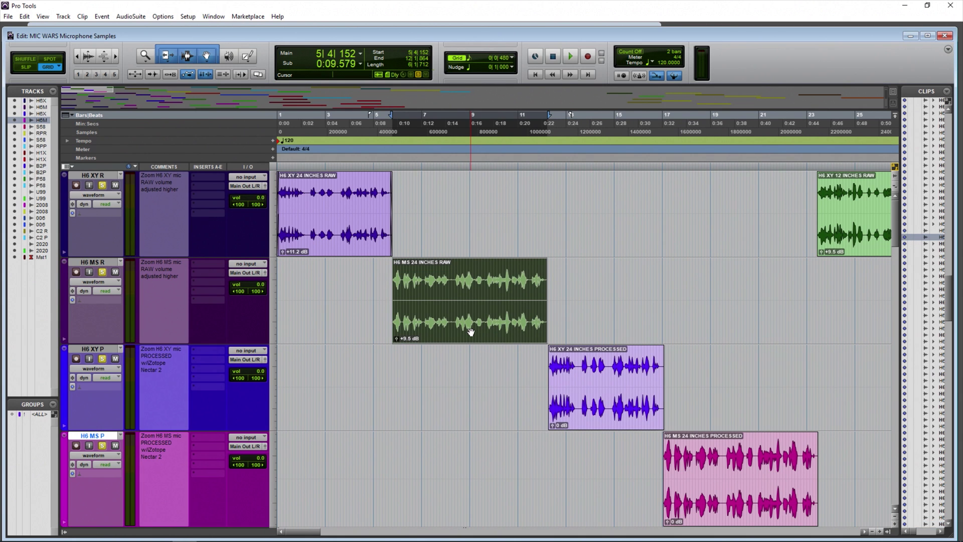
pyautogui.hscroll(10, 467, 341)
pyautogui.hscroll(-10, 467, 341)
pyautogui.moveTo(396, 339); pyautogui.dragTo(388, 345)
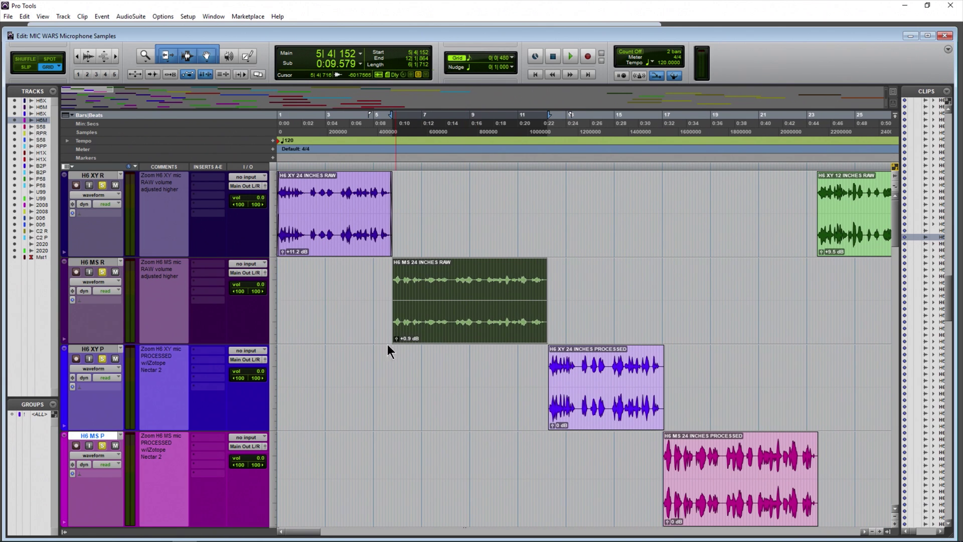
# Step: Audition the H6 MS 24 INCHES RAW clip from around bar 10, and raise its clip gain to +9.5 dB
pyautogui.click(509, 131)
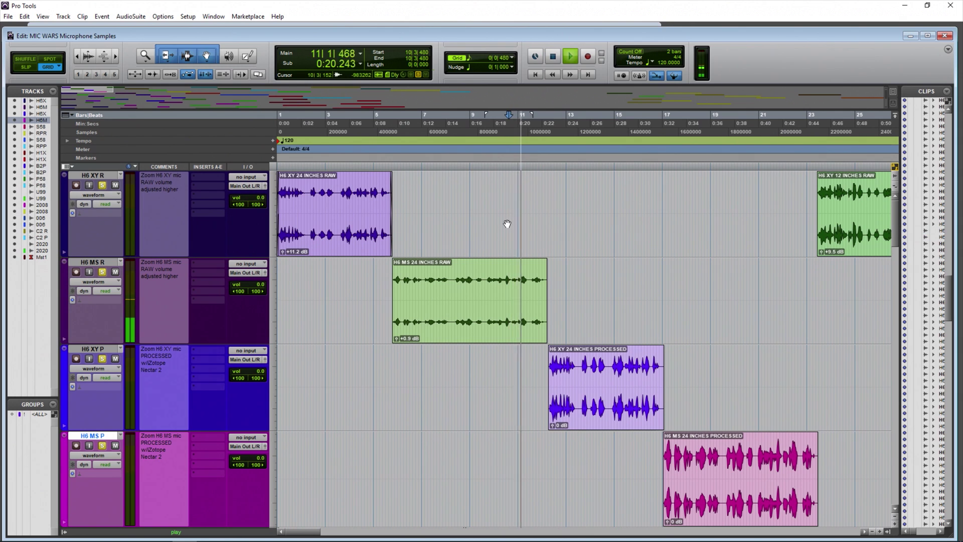
pyautogui.press('space')
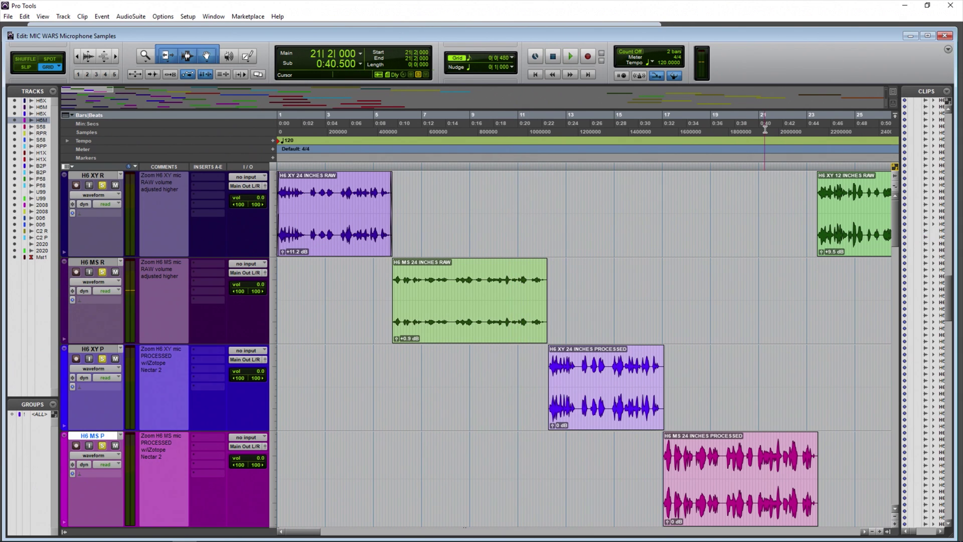
pyautogui.press('space')
pyautogui.scroll(9, 395, 338)
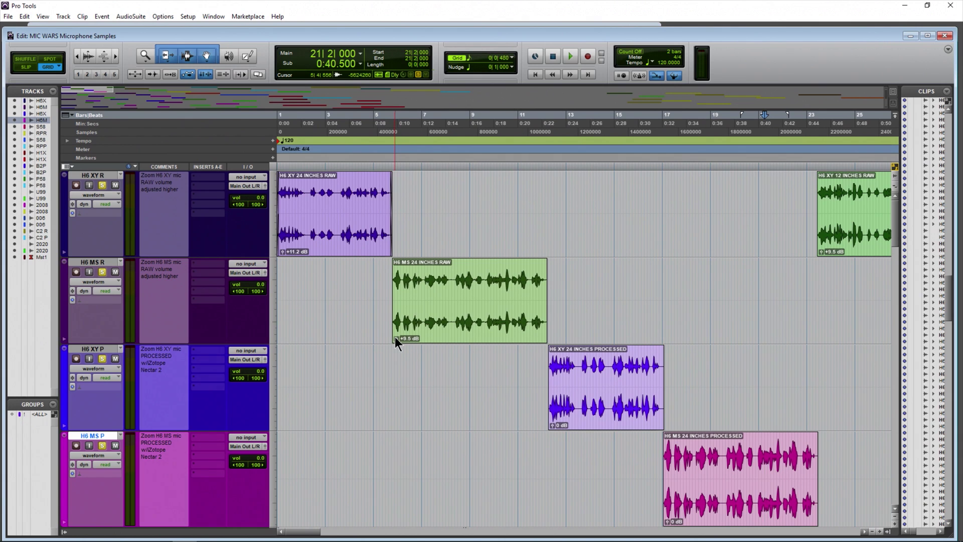
# Step: Return to the session start, enlarge the timeline horizontally and play the 24-inch H6 clips
pyautogui.click(535, 74)
pyautogui.click(77, 56)
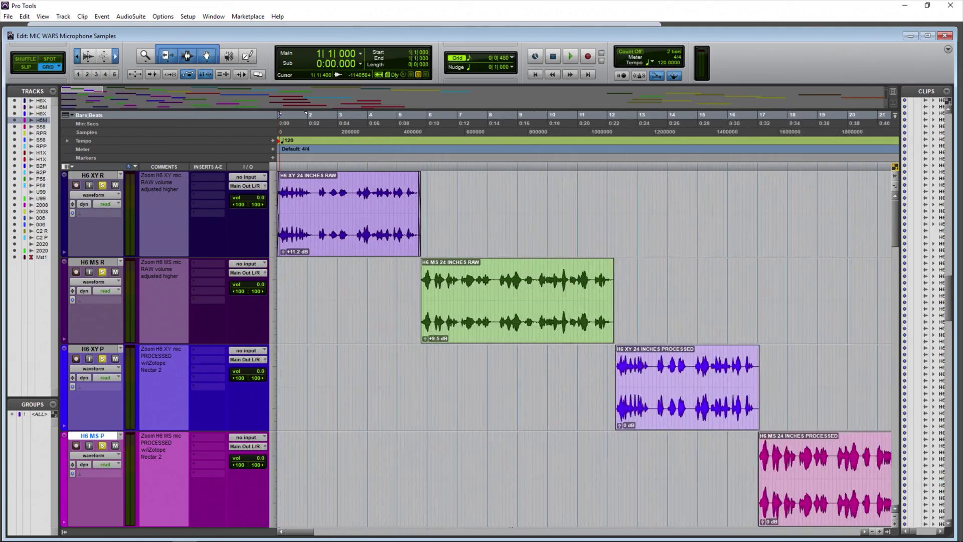
pyautogui.press('space')
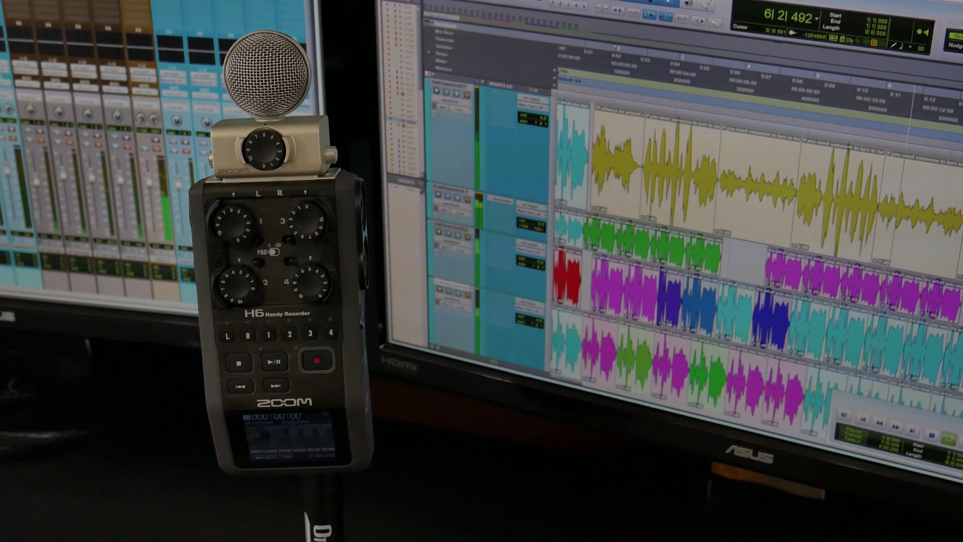
# Step: Switch to the browser and read about the MSH-6 MS capsule on the Zoom H6 capsules page
pyautogui.scroll(-3, 807, 255)
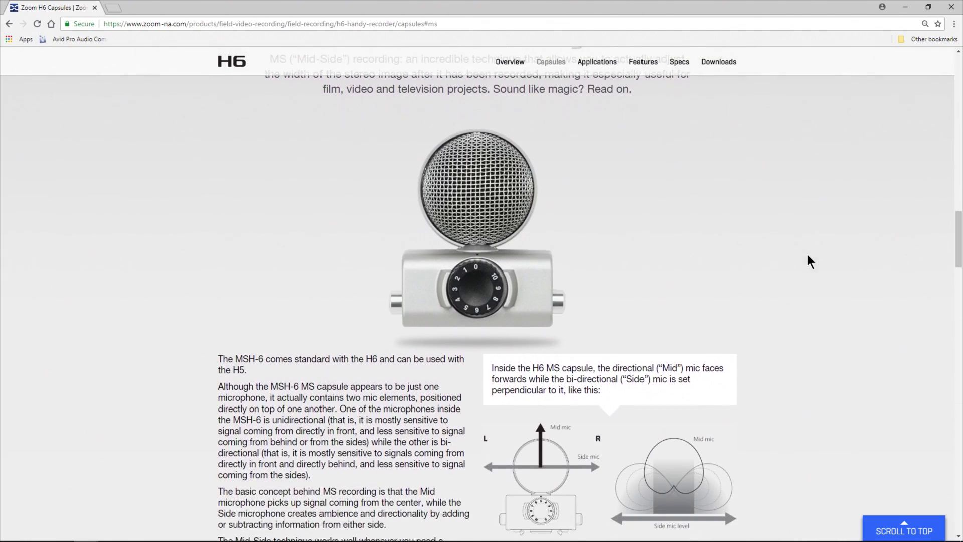
pyautogui.scroll(-2, 808, 254)
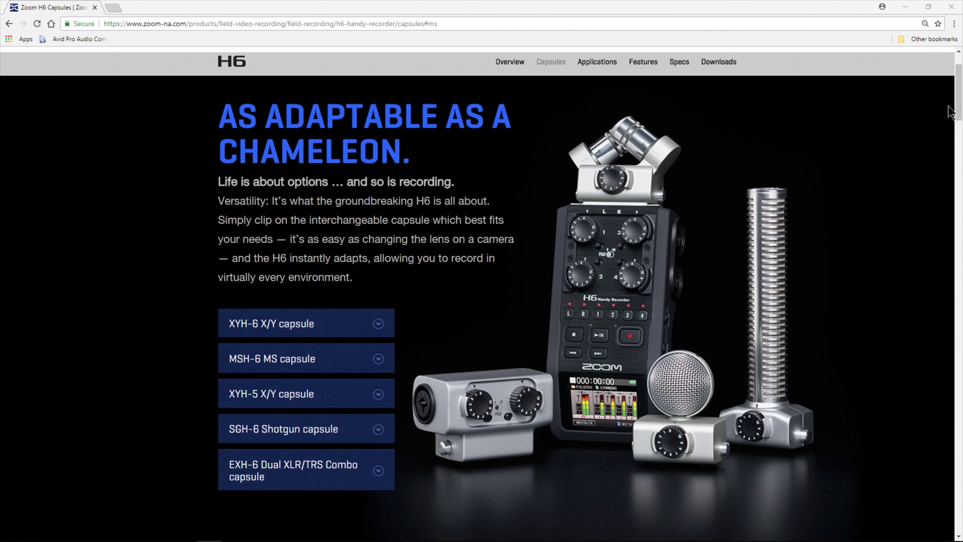
pyautogui.moveTo(959, 93); pyautogui.dragTo(959, 153)
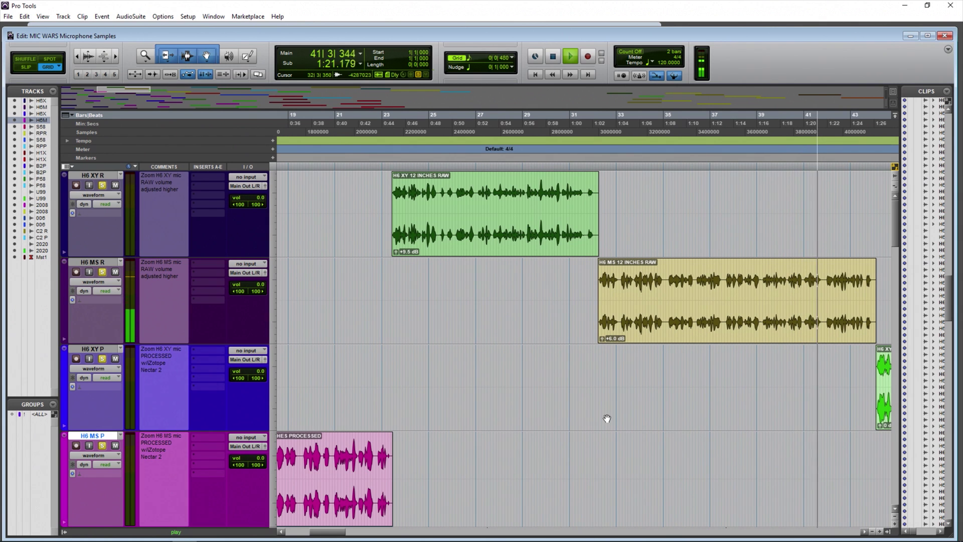
# Step: Switch to Pro Tools and follow playback of the 12-inch and 6-inch raw and processed clips across the four H6 tracks
pyautogui.hscroll(10, 607, 418)
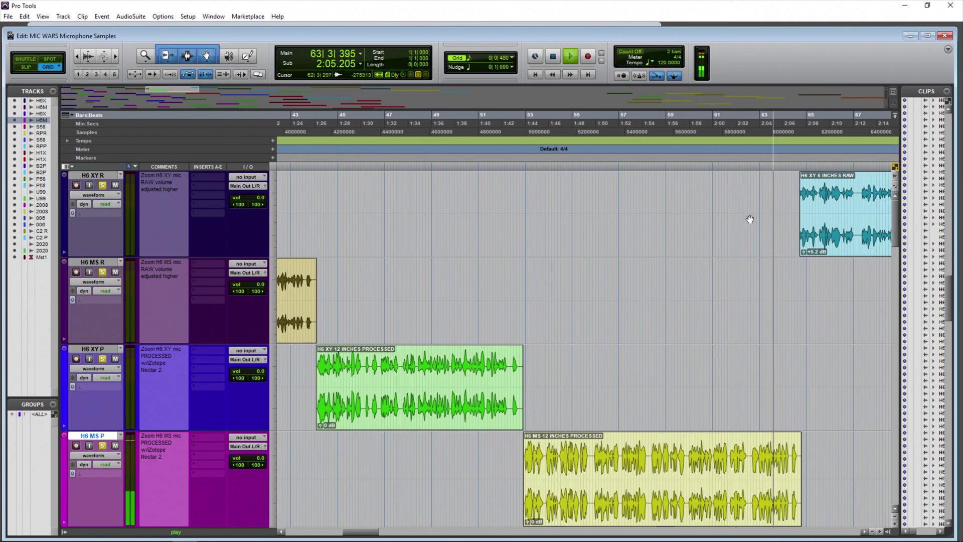
pyautogui.hscroll(3, 453, 267)
pyautogui.hscroll(5, 454, 267)
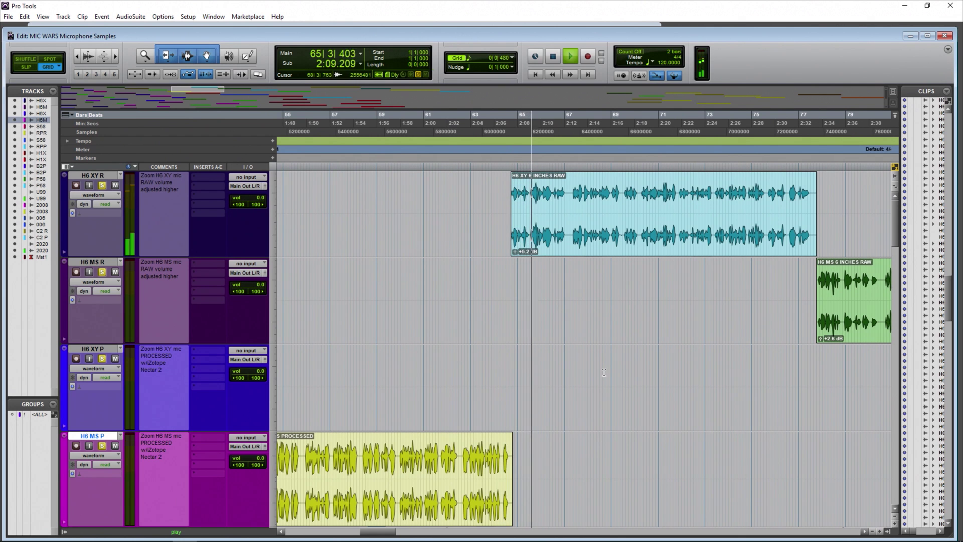
pyautogui.hscroll(3, 451, 346)
pyautogui.hscroll(1, 501, 359)
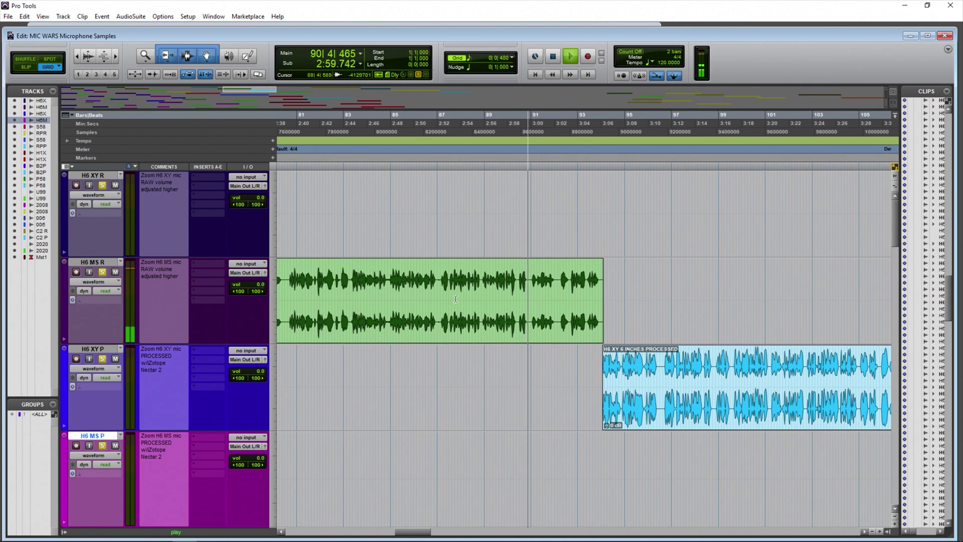
pyautogui.click(76, 58)
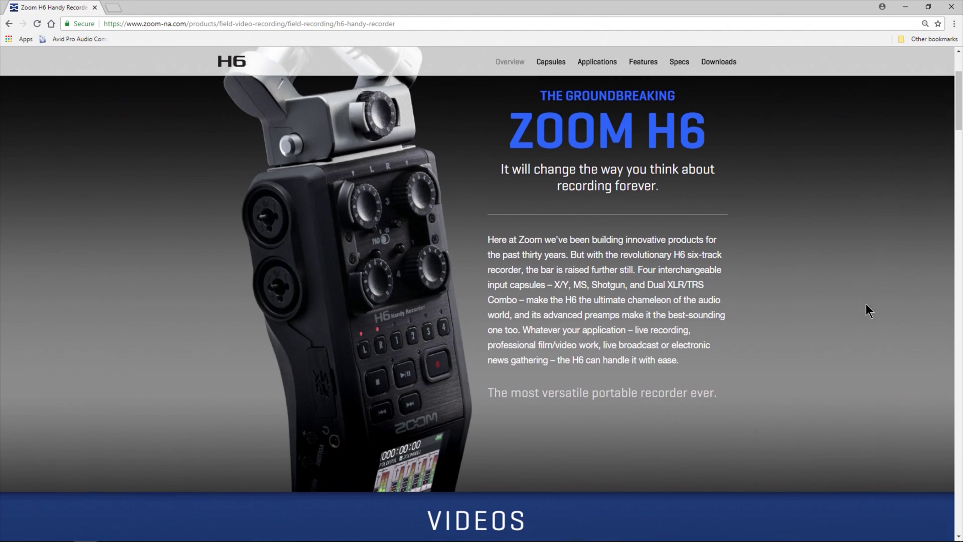
# Step: Switch to the browser and read the Zoom H6 overview page through to its interchangeable mic capsules section
pyautogui.scroll(-5, 822, 301)
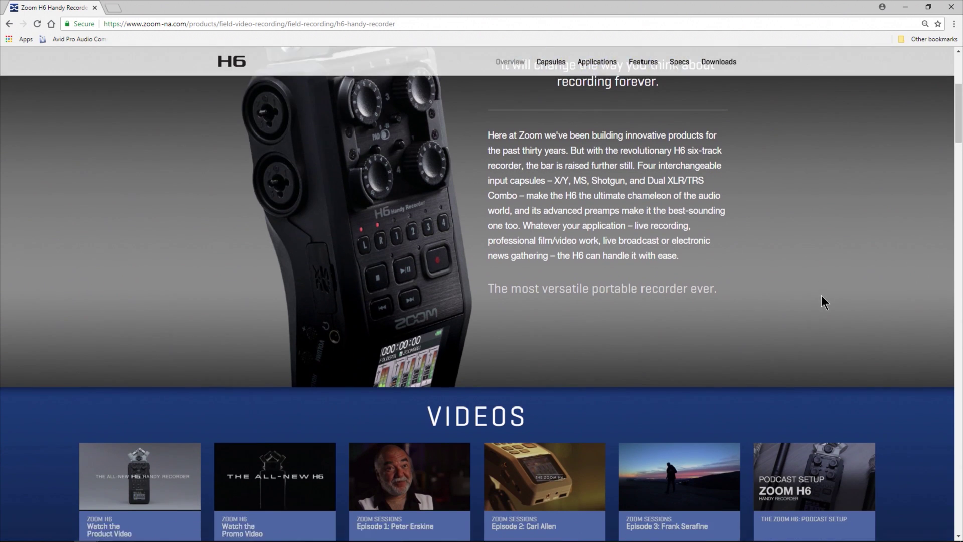
pyautogui.scroll(-6, 821, 295)
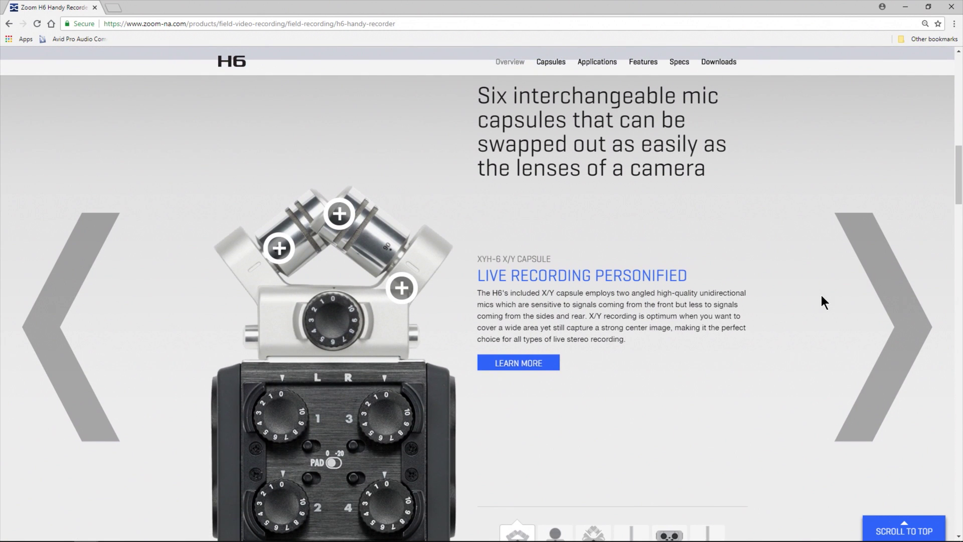
pyautogui.scroll(-1, 822, 300)
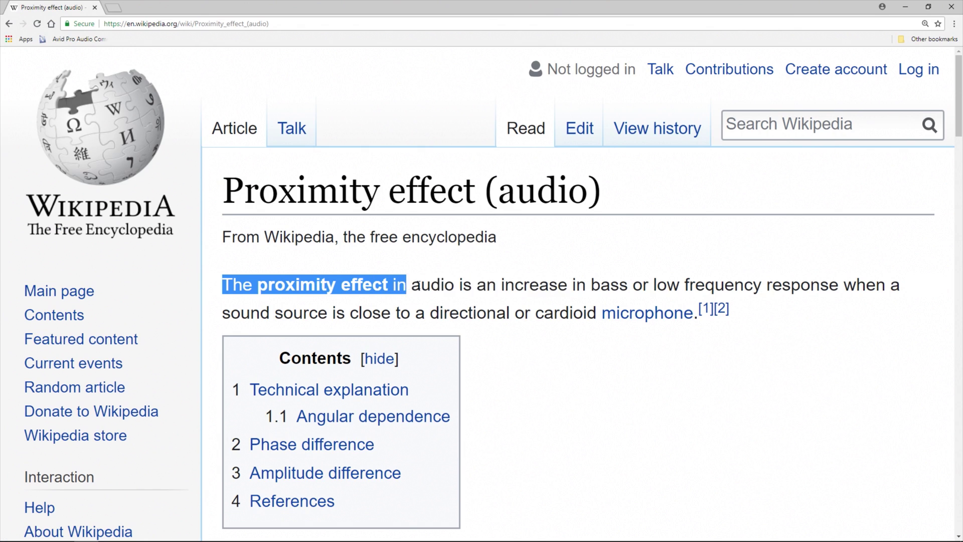
# Step: Highlight the opening definition sentence in the Wikipedia article "Proximity effect (audio)"
pyautogui.moveTo(344, 284); pyautogui.dragTo(594, 283)
pyautogui.moveTo(710, 278); pyautogui.dragTo(400, 309)
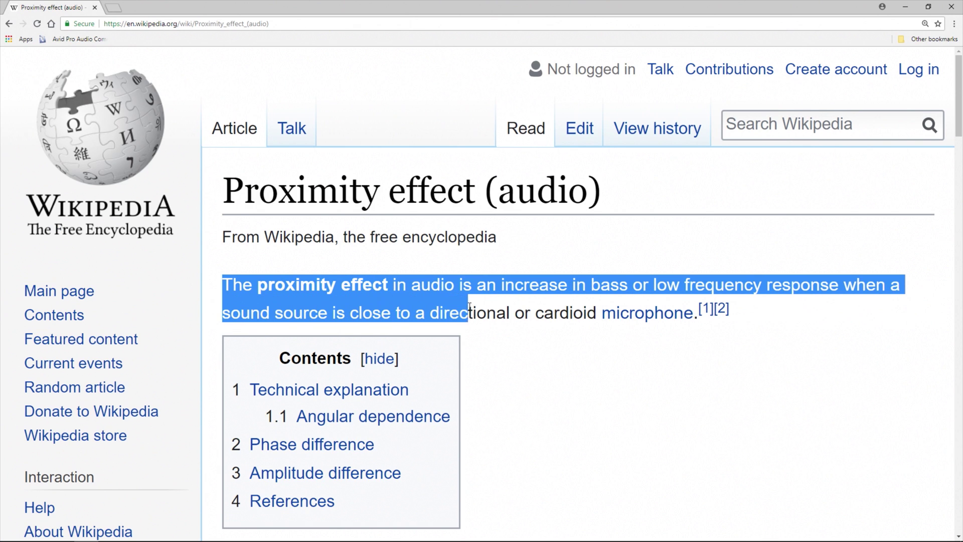
pyautogui.moveTo(578, 306); pyautogui.dragTo(761, 311)
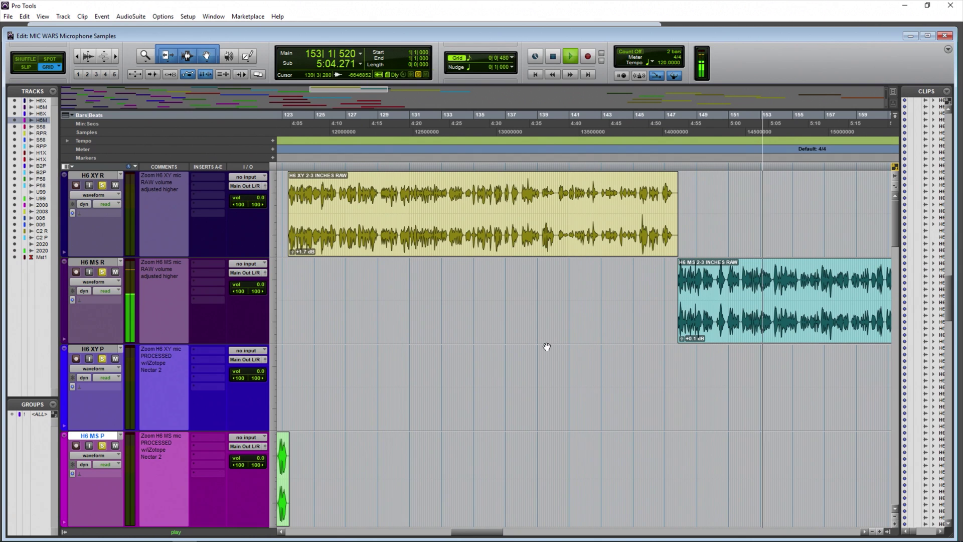
# Step: Switch to Pro Tools, stop playback of the 2-3 inch clips and fit all H6 clips in the timeline from the session start
pyautogui.moveTo(381, 281); pyautogui.dragTo(533, 311)
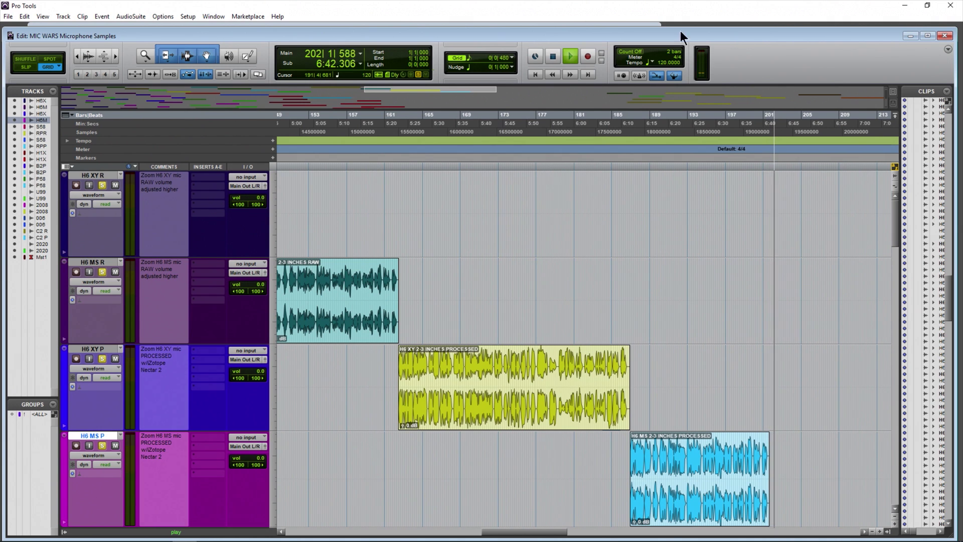
pyautogui.click(553, 56)
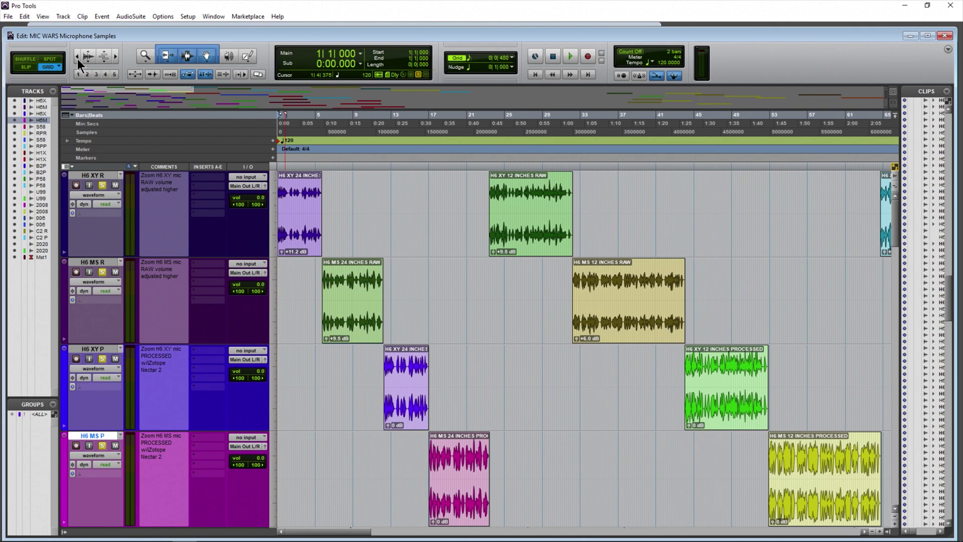
pyautogui.hotkey('ctrl', '[')
pyautogui.hotkey('ctrl', '[')
pyautogui.hotkey('ctrl', '[')
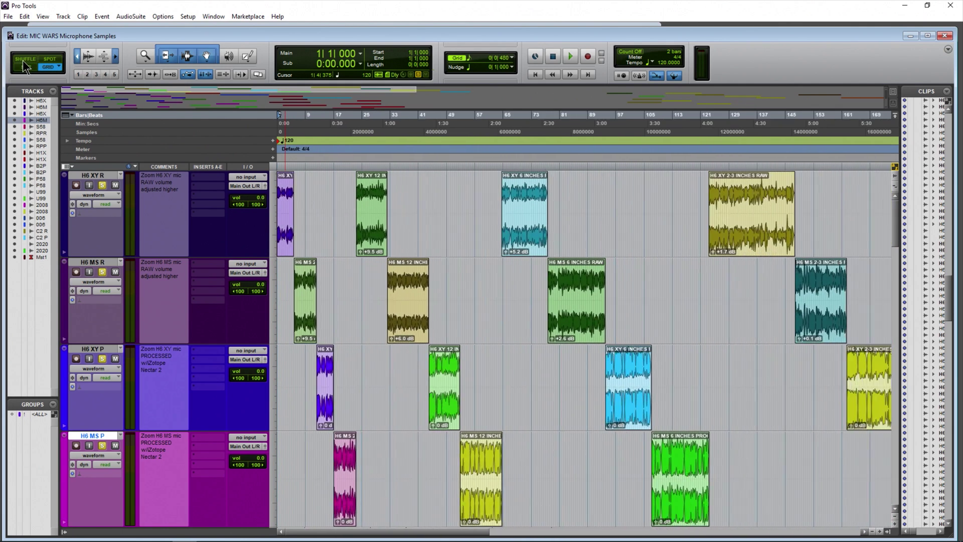
pyautogui.hotkey('ctrl', '[')
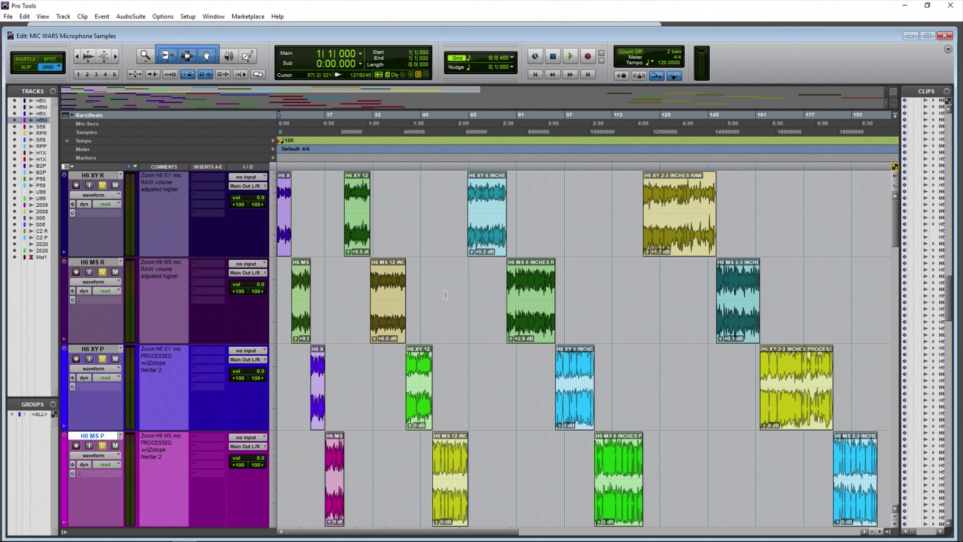